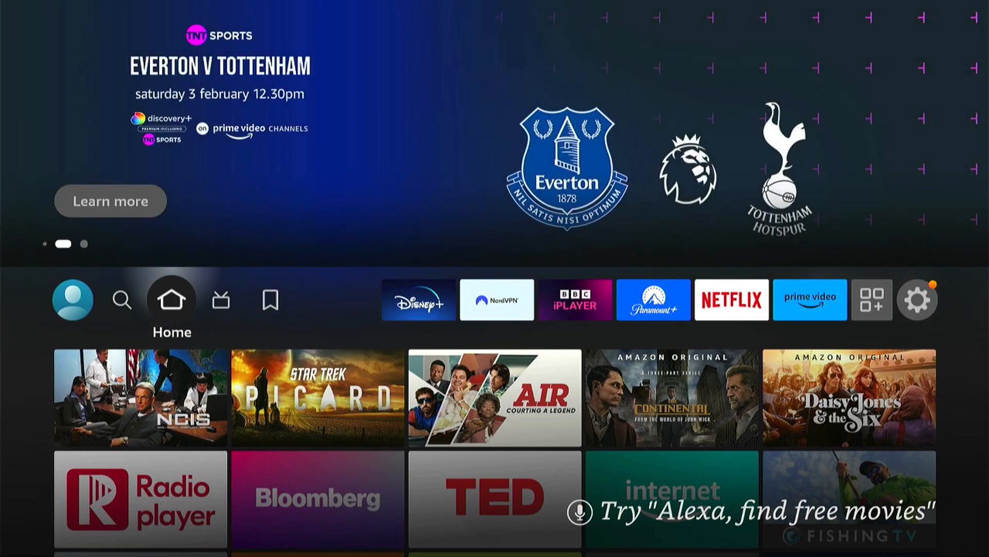
Reach the Settings gear on the top row and move through the grid to My Fire TV.
key("Right")
key("Right")
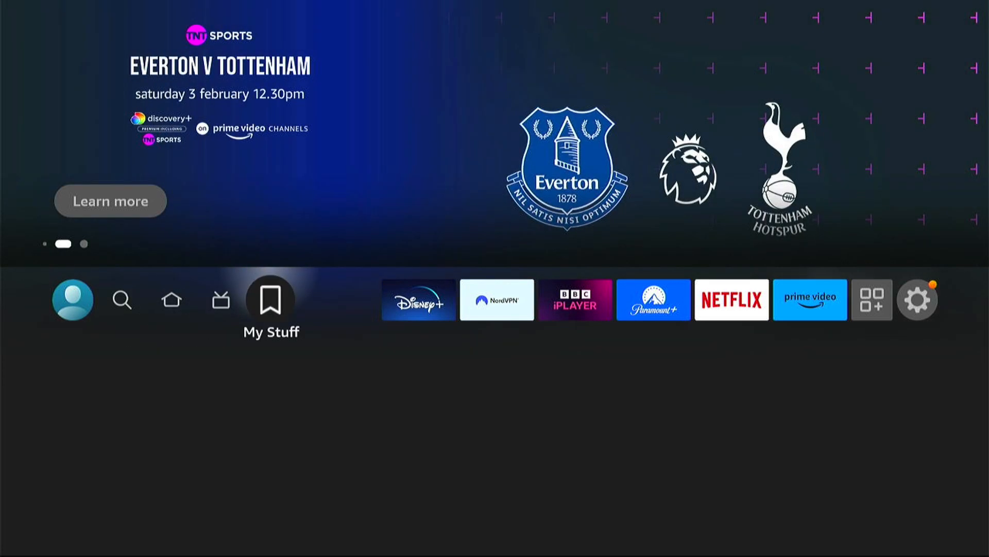
key("Right")
key("Right")
key("Right")
key("Right")
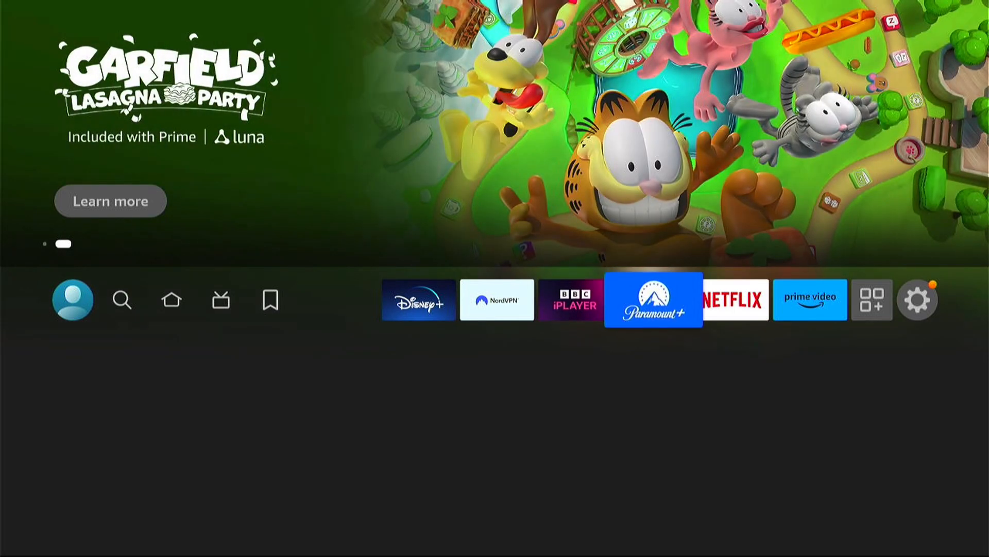
key("Right")
key("Right")
key("Right")
key("Right")
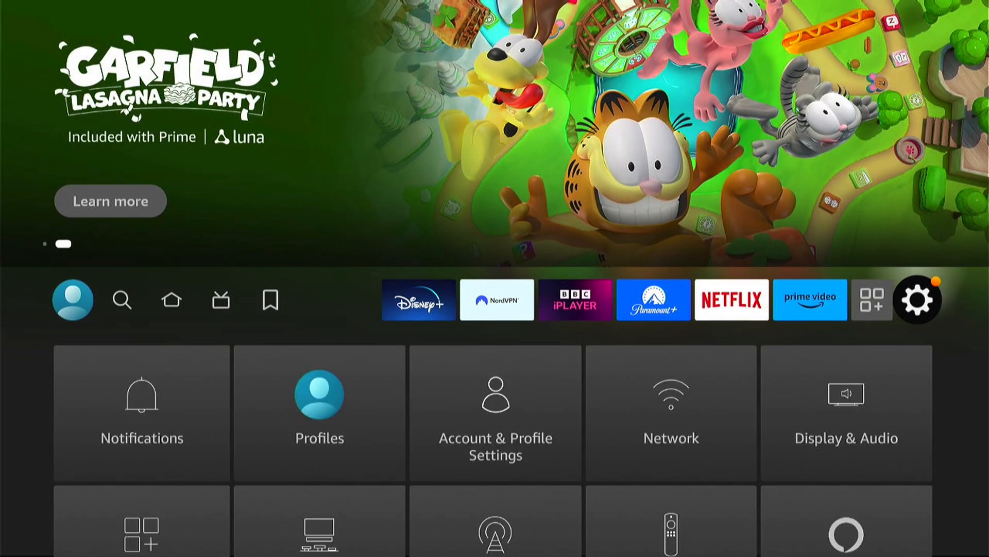
key("Down")
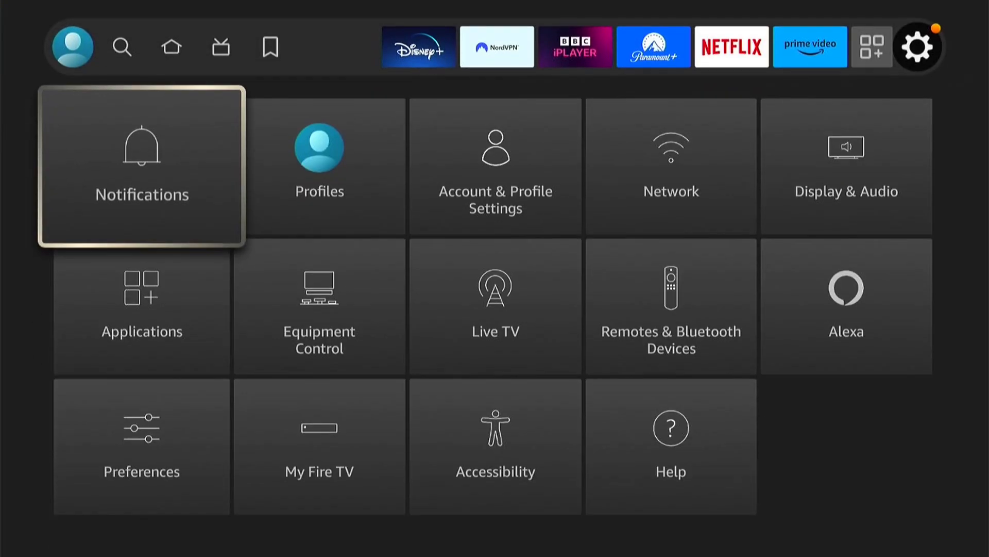
key("Down")
key("Down")
key("Right")
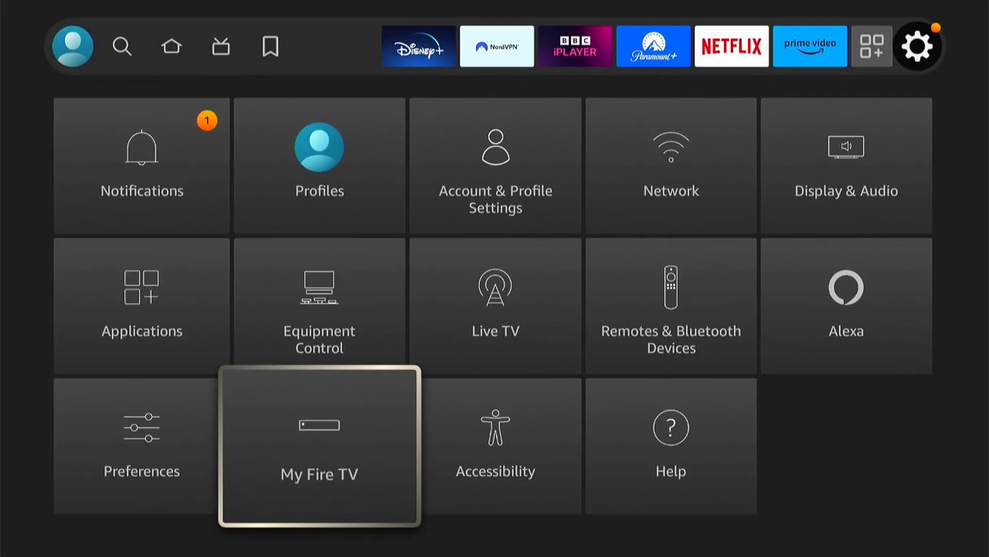
Enter My Fire TV and show the device's About details.
key("Return")
key("Down")
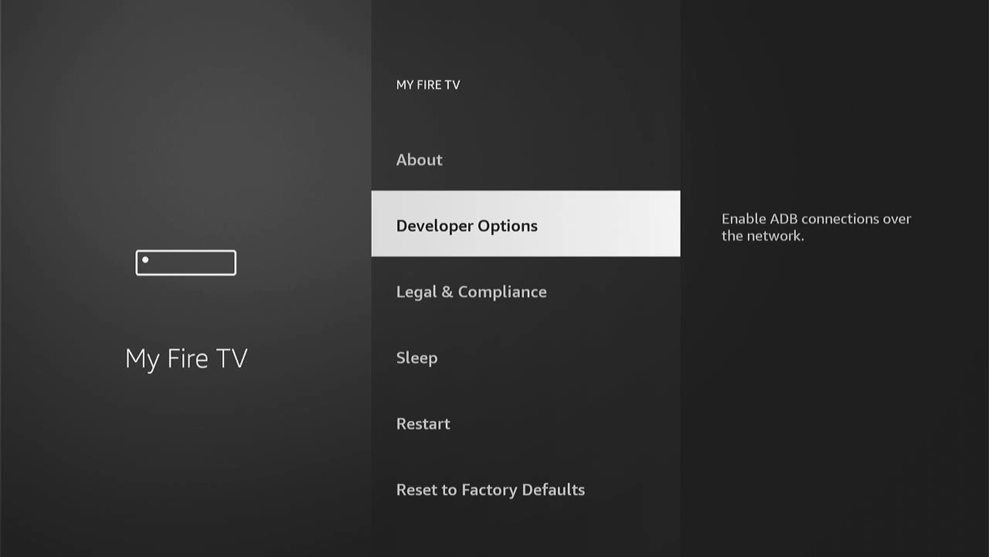
key("Up")
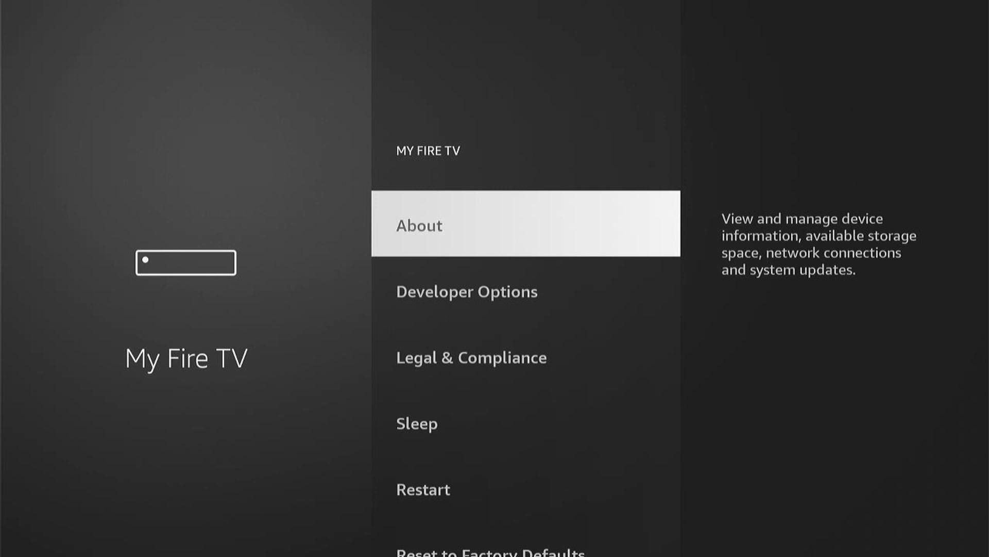
key("Return")
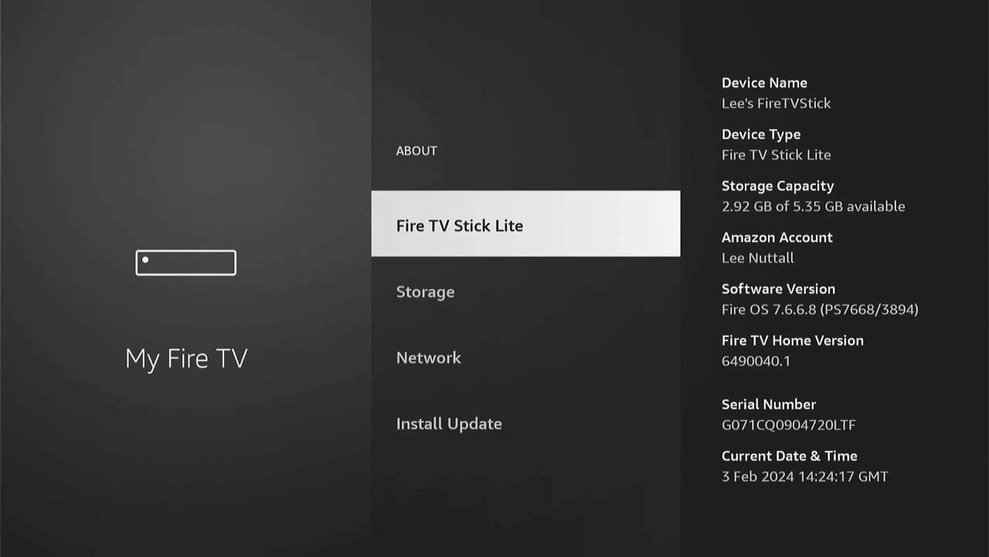
Activate the 'Fire TV Stick Lite' name repeatedly until developer mode is confirmed.
key("Return")
key("Return")
key("Return")
key("Return")
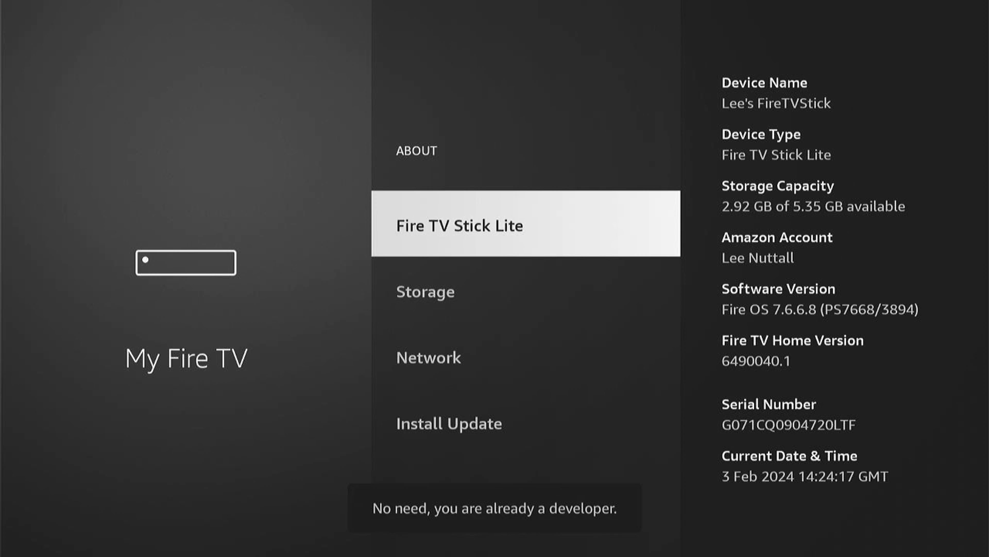
key("Return")
key("Return")
key("Return")
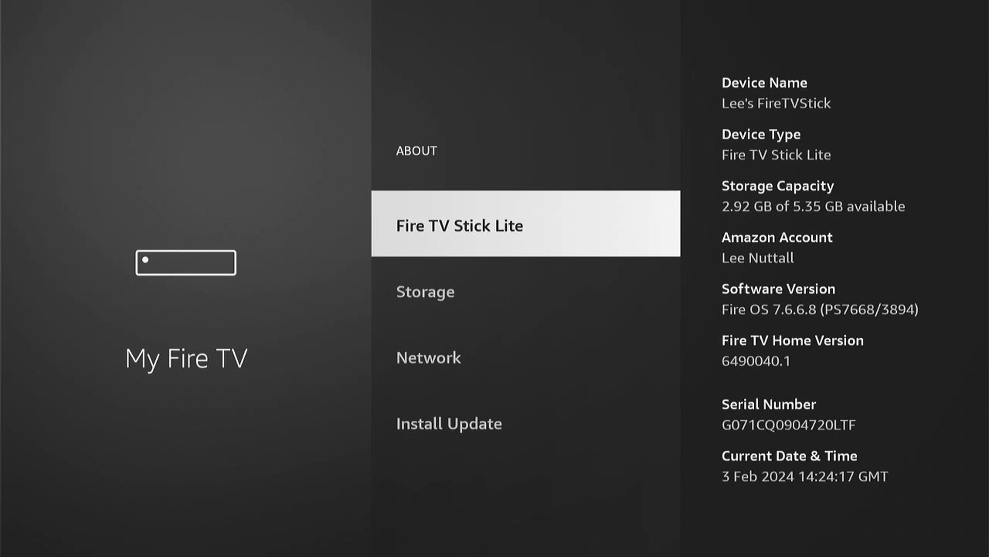
Return to My Fire TV, enter Developer Options and highlight Install unknown apps.
key("Escape")
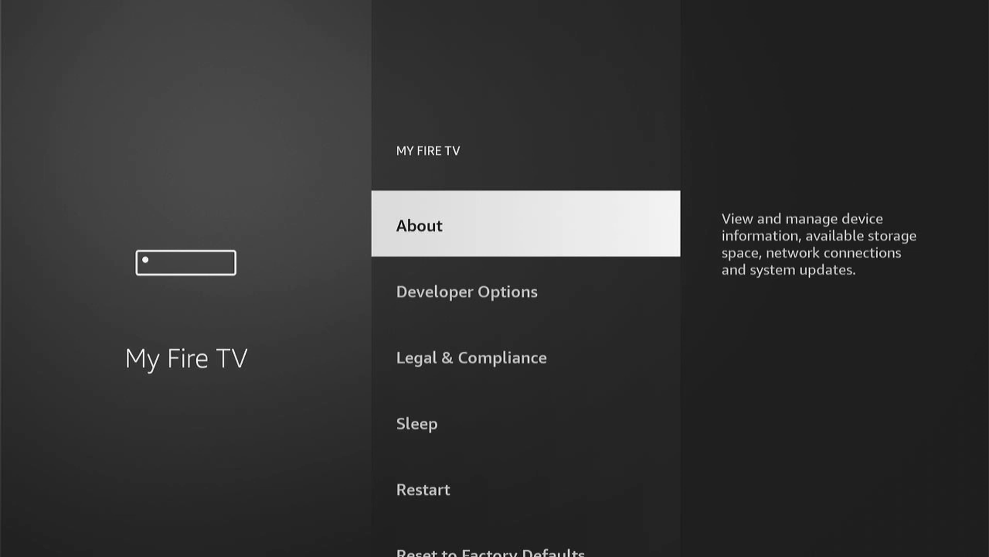
key("Down")
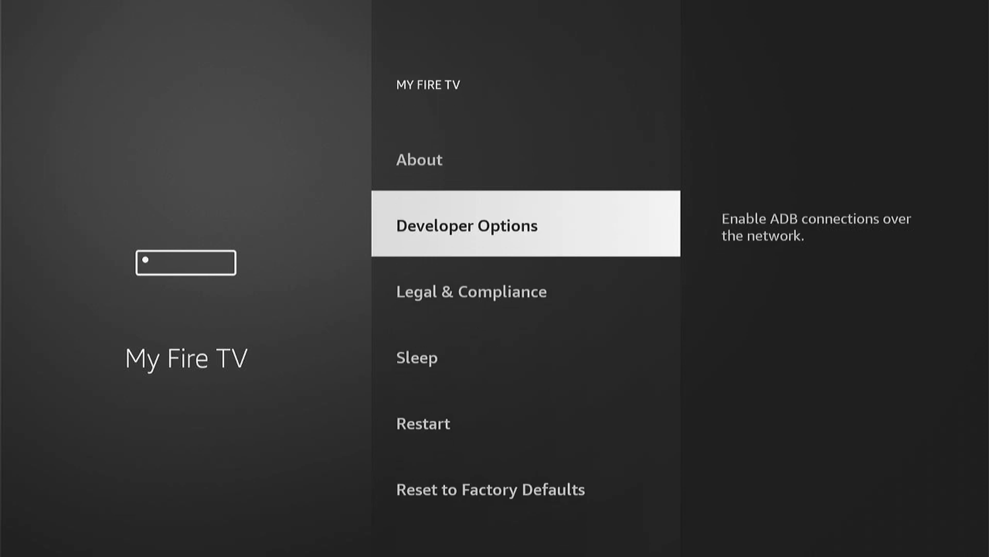
key("Return")
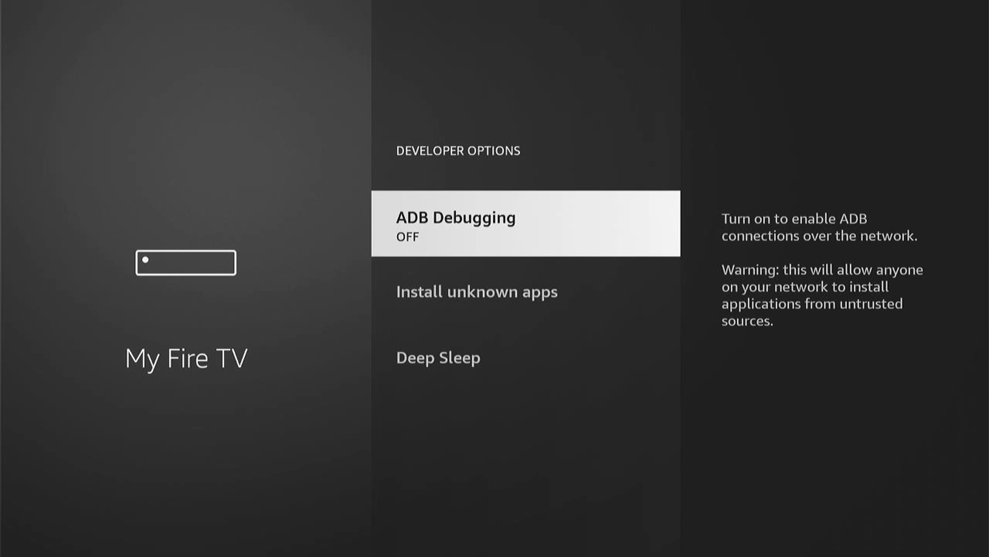
key("Down")
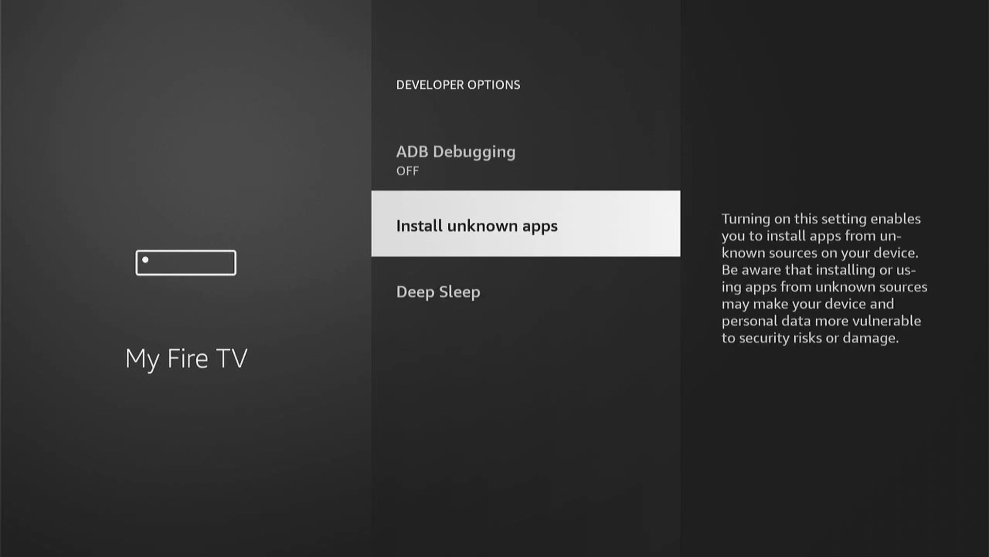
key("Return")
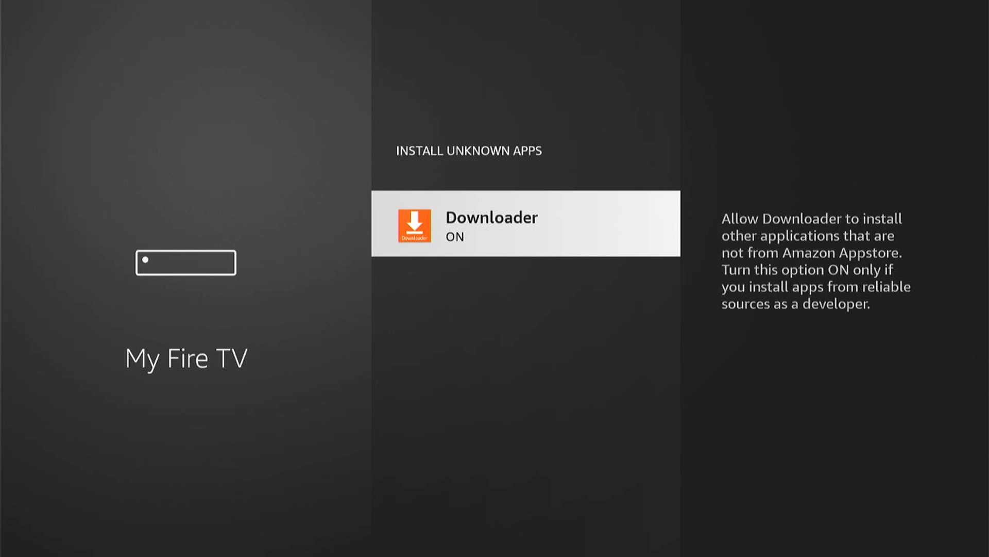